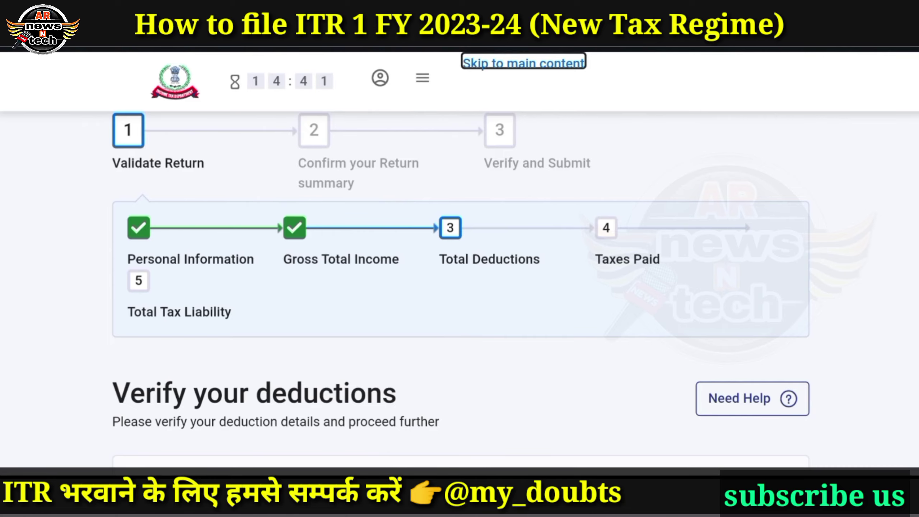
# - Review the deduction entries, including 80CCD(2), and confirm the Total Deductions section
pyautogui.scroll(-10, 461, 290)
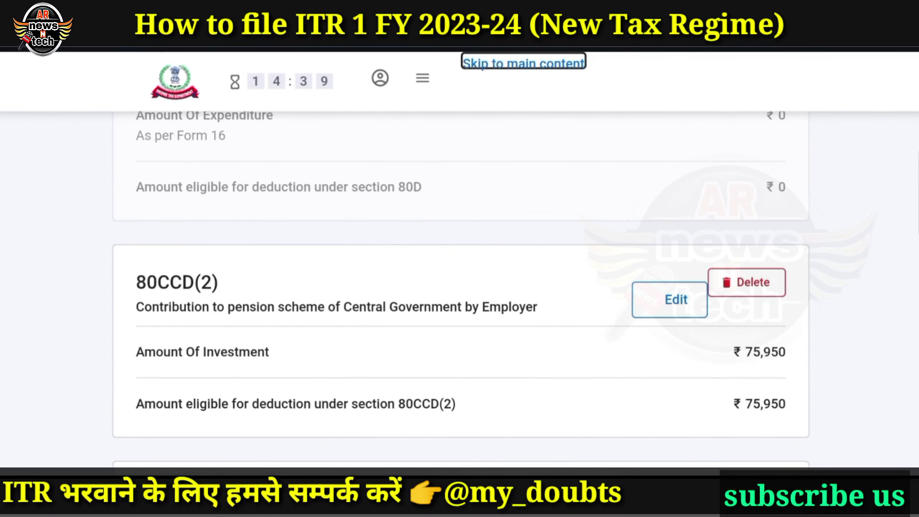
pyautogui.scroll(-10, 461, 260)
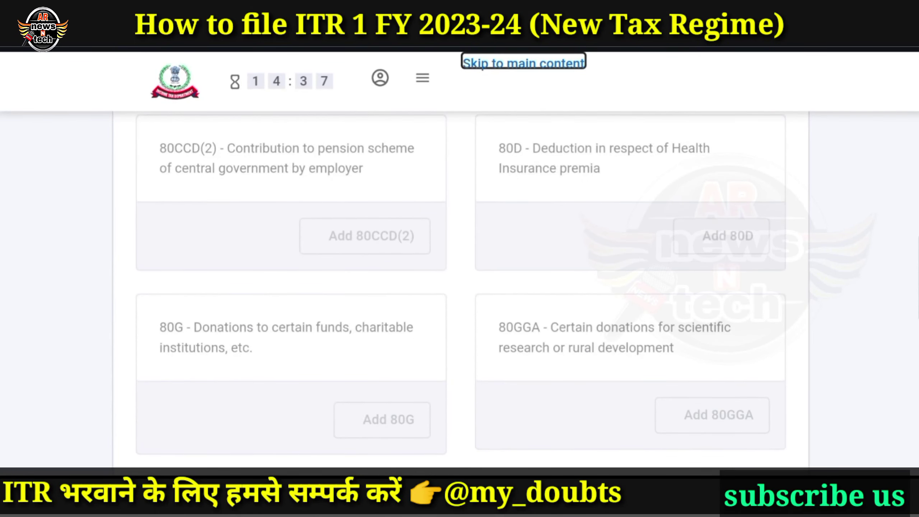
pyautogui.scroll(-10, 461, 290)
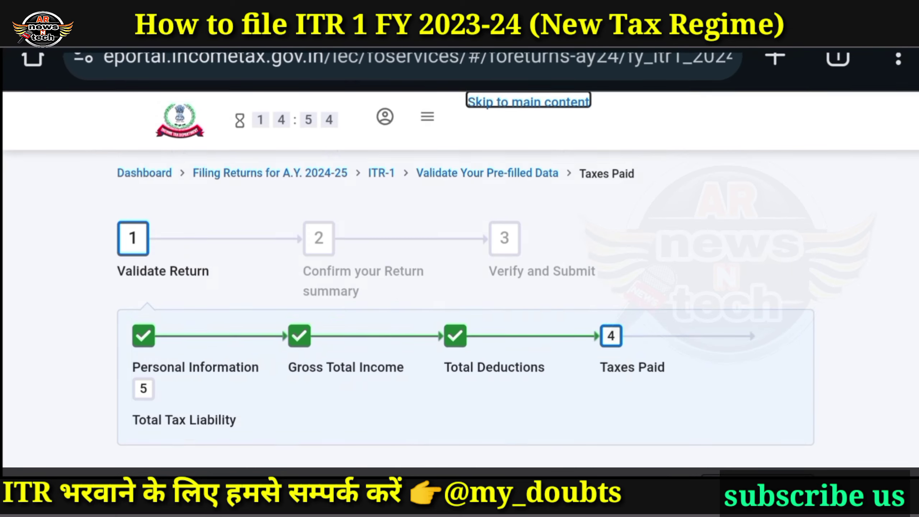
# - Open a blank entry under TDS on Salary Income and examine its deductor, chargeable income and tax deducted fields
pyautogui.scroll(-3, 460, 289)
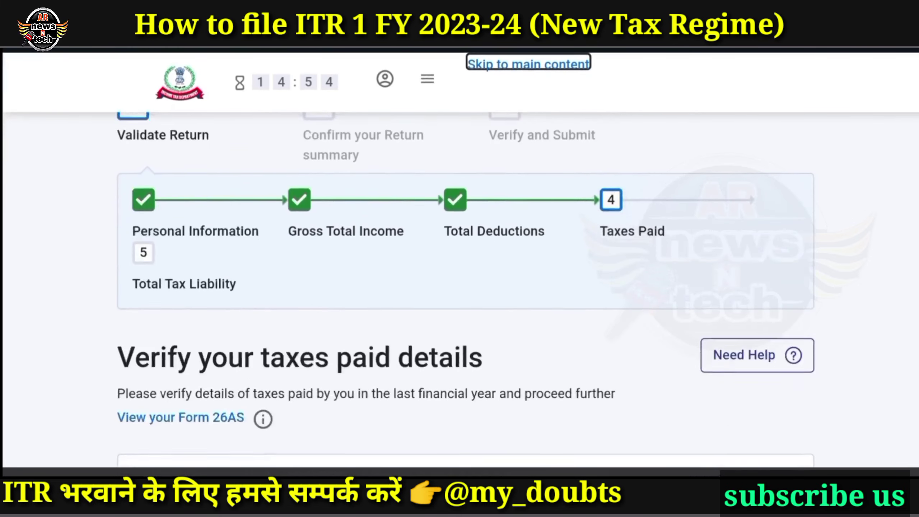
pyautogui.scroll(-5, 461, 289)
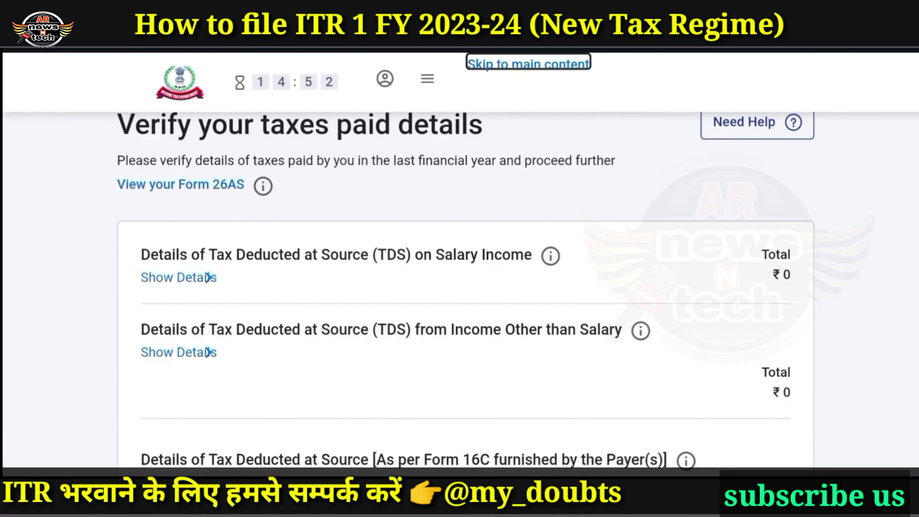
pyautogui.scroll(-1, 461, 289)
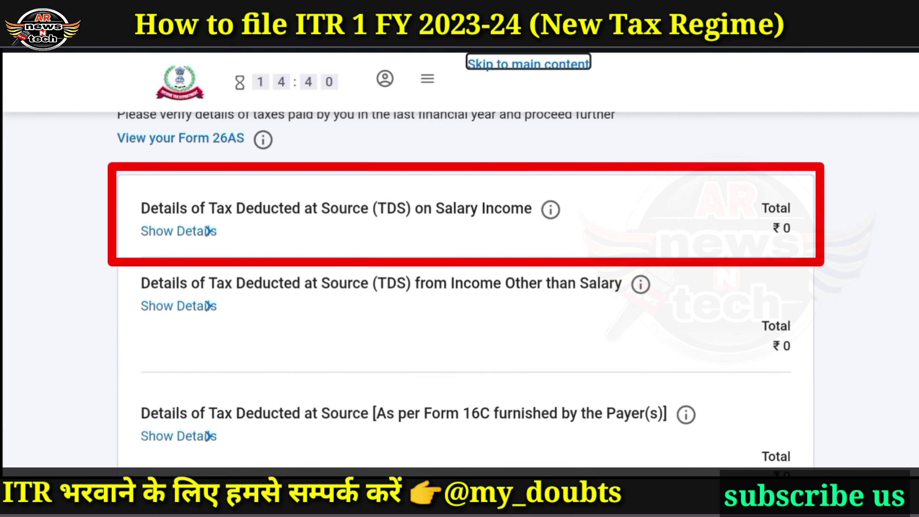
pyautogui.click(179, 230)
pyautogui.scroll(-1, 459, 289)
pyautogui.click(302, 269)
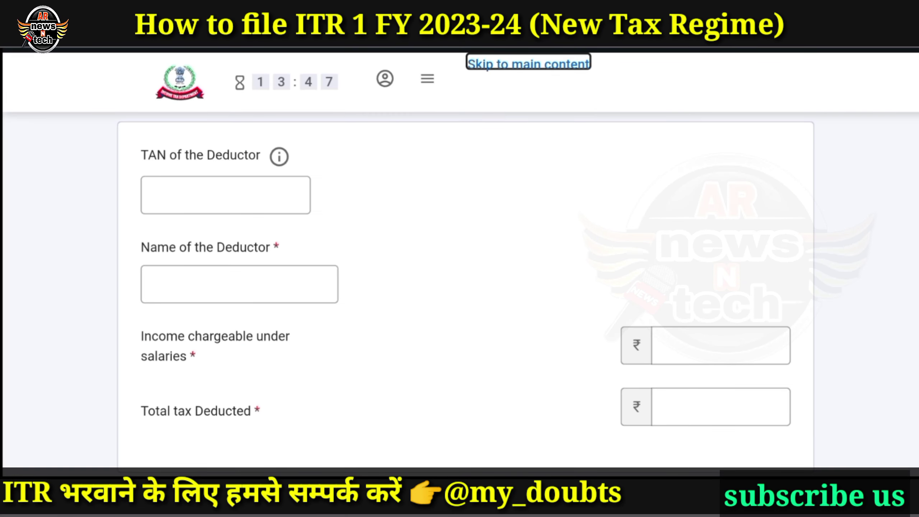
pyautogui.scroll(-5, 465, 294)
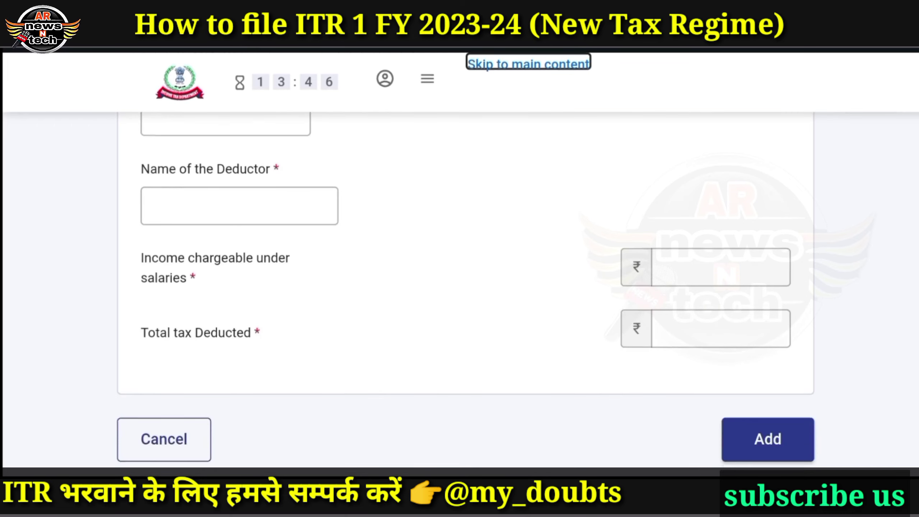
pyautogui.scroll(-1, 466, 294)
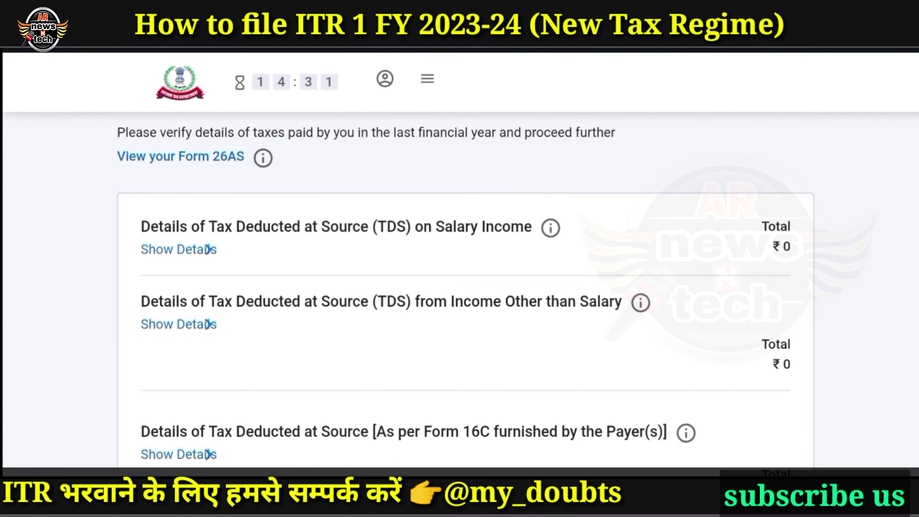
# - Check the remaining TDS and TCS categories and confirm the Taxes Paid section
pyautogui.scroll(-5, 466, 291)
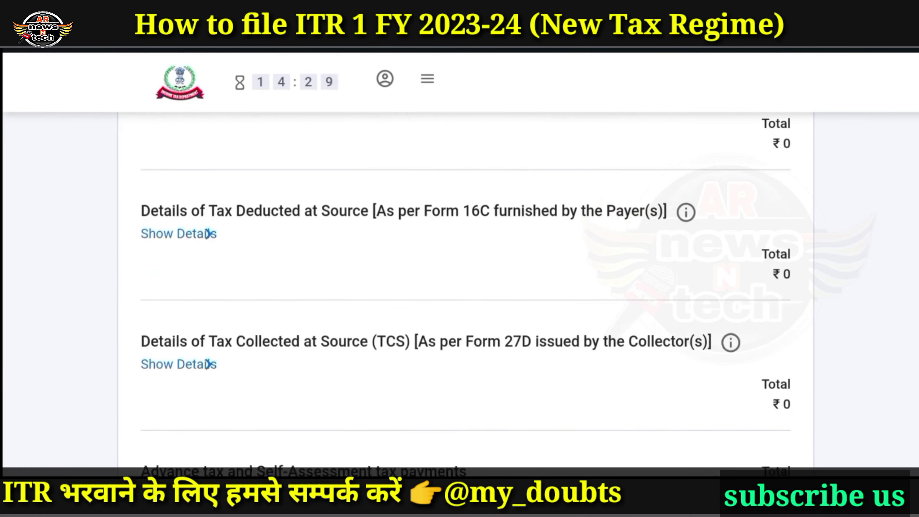
pyautogui.scroll(10, 459, 290)
pyautogui.scroll(-5, 459, 289)
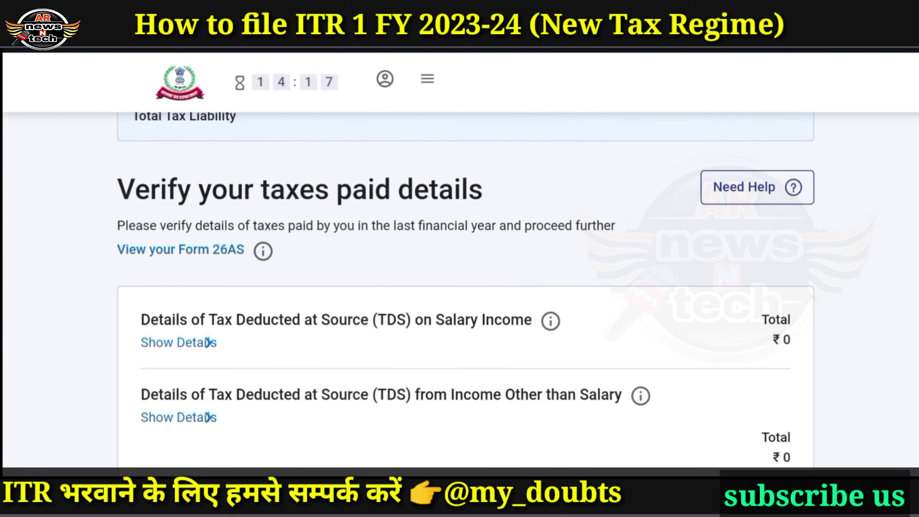
pyautogui.scroll(-10, 459, 290)
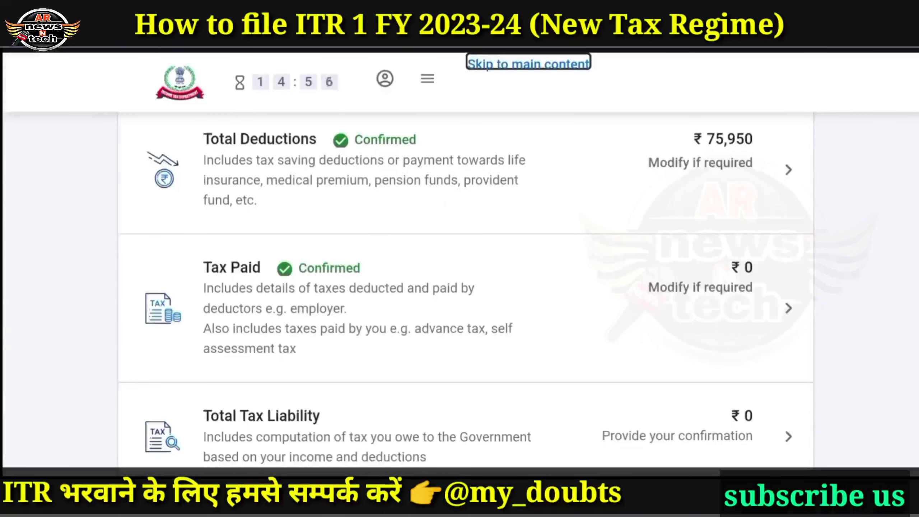
# - Open the Total Tax Liability section and review the Computation of Income
pyautogui.scroll(-3, 459, 290)
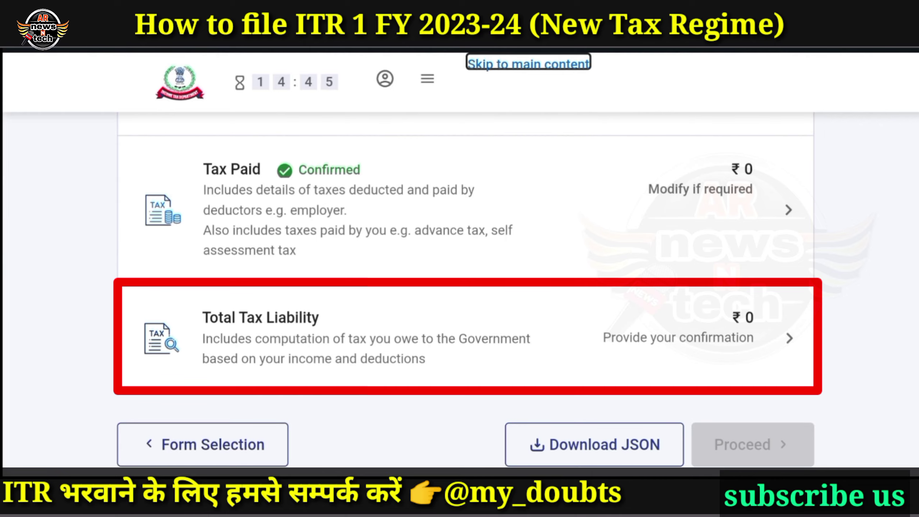
pyautogui.scroll(-5, 465, 290)
pyautogui.scroll(-6, 465, 289)
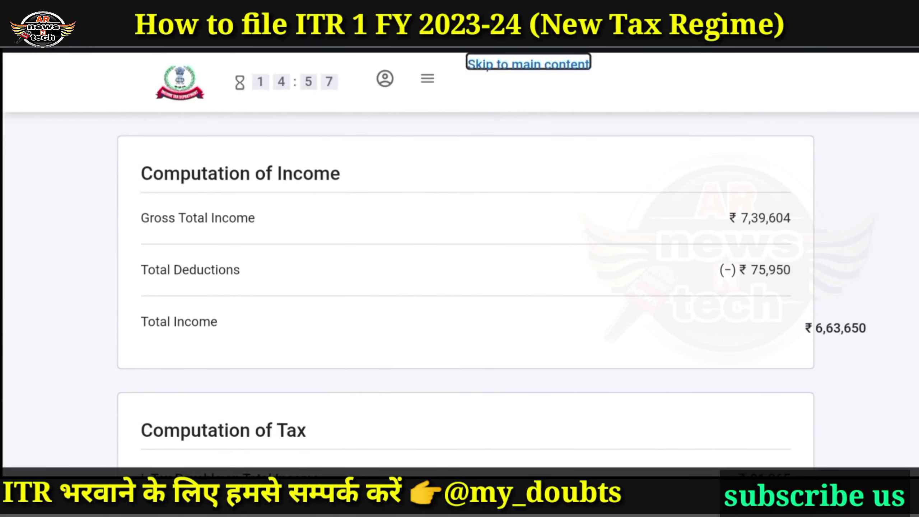
pyautogui.scroll(-6, 466, 290)
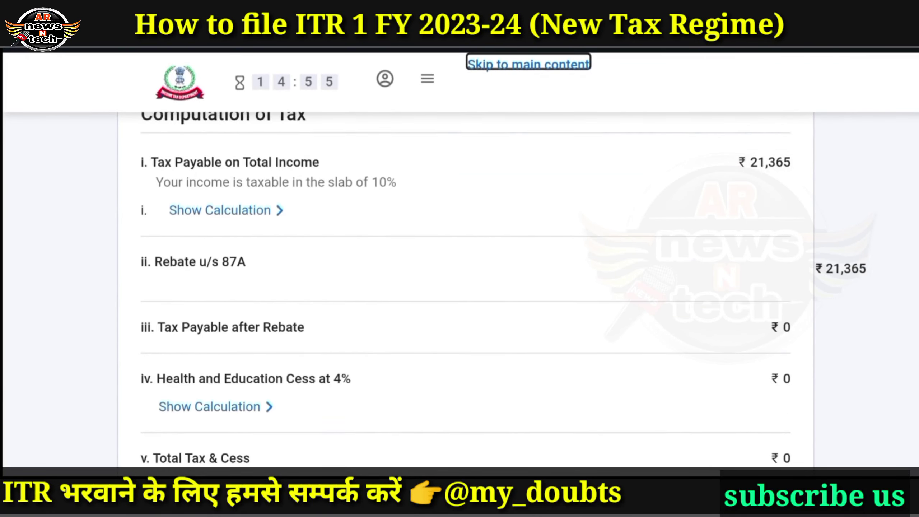
pyautogui.scroll(12, 465, 289)
pyautogui.scroll(-1, 466, 290)
pyautogui.scroll(-1, 465, 290)
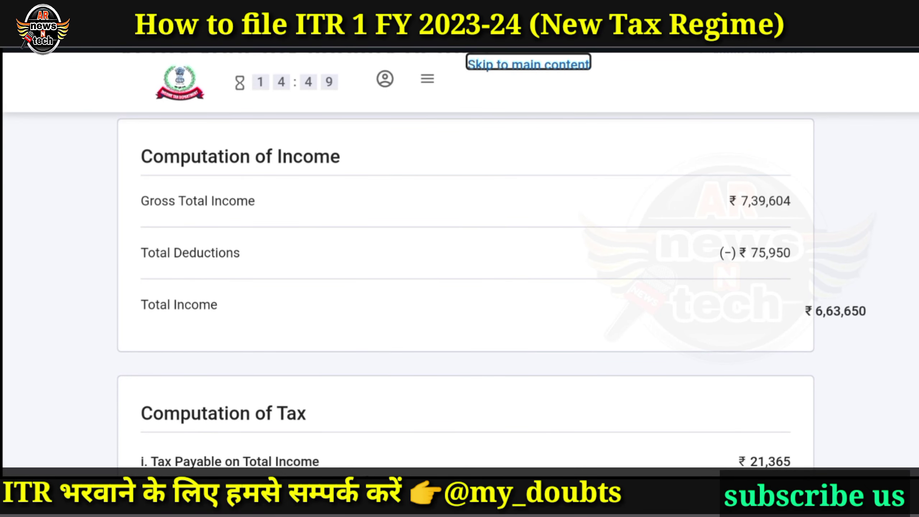
# - Review the Computation of Tax through rebate, cess, relief, interest and fees, and confirm the Total Tax Liability section
pyautogui.scroll(-3, 466, 289)
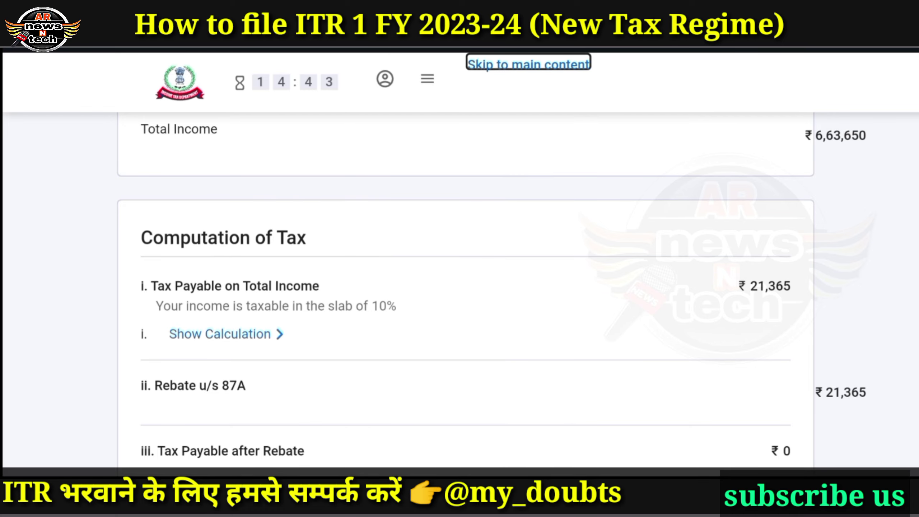
pyautogui.scroll(-8, 466, 294)
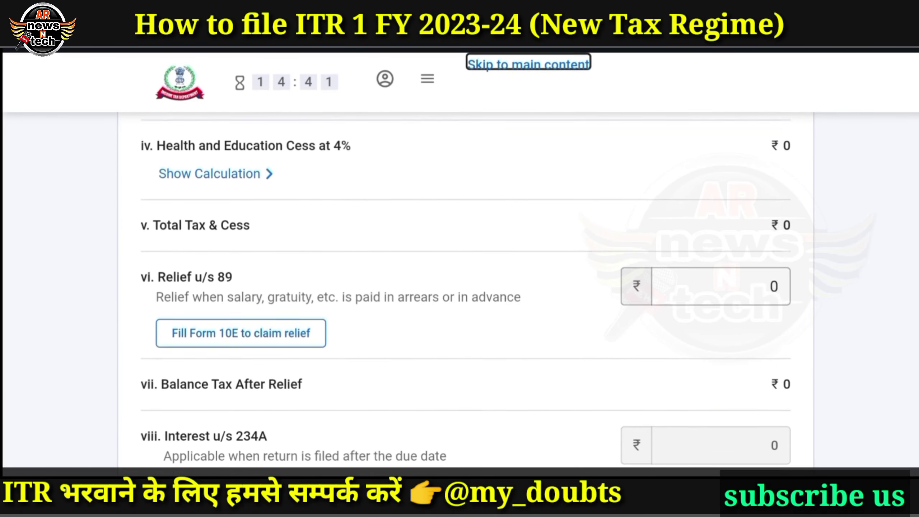
pyautogui.scroll(-1, 466, 293)
pyautogui.scroll(-15, 465, 294)
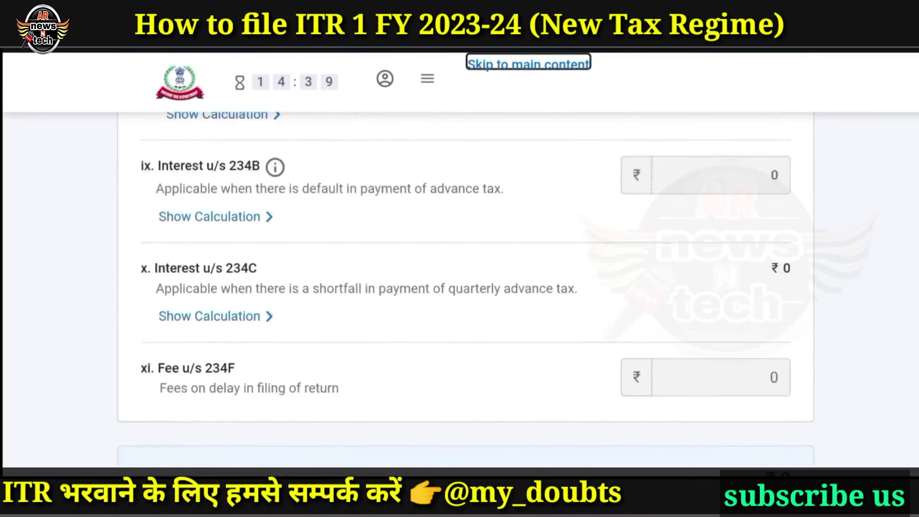
pyautogui.scroll(-9, 465, 294)
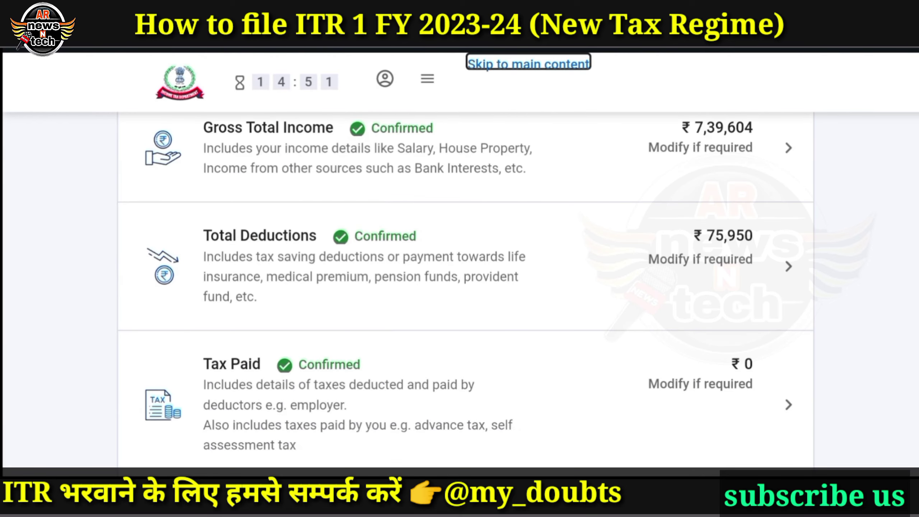
# - Proceed from the confirmed sections to the tax summary and continue to the return's declaration page
pyautogui.scroll(-5, 465, 290)
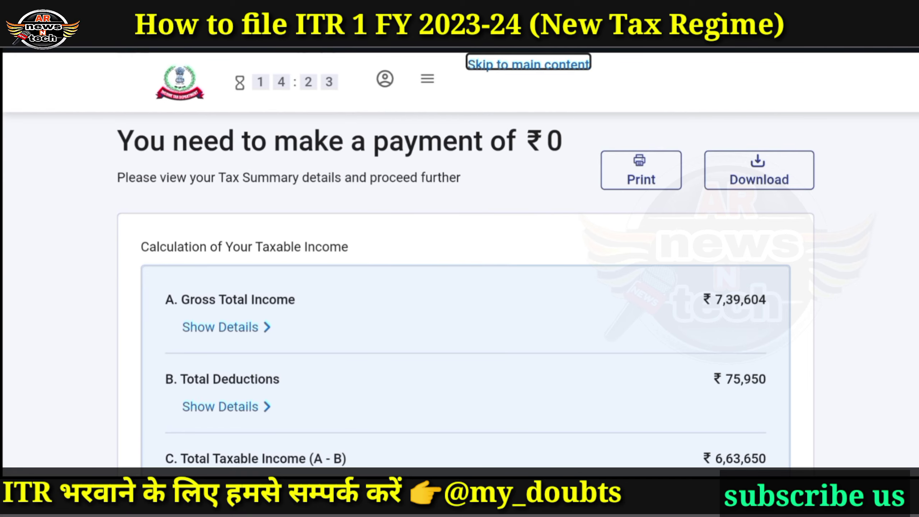
pyautogui.scroll(-10, 465, 259)
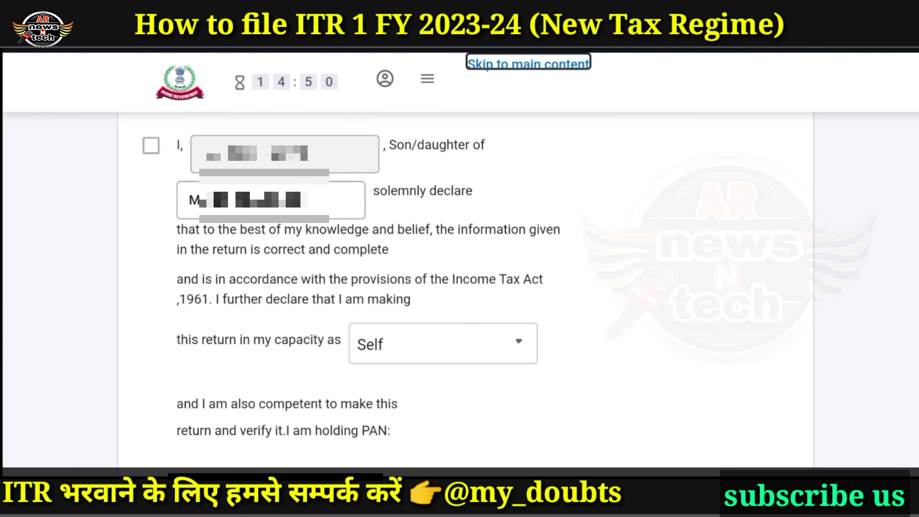
# - Accept the self-declaration for the return and check the capacity, PAN, place and date details
pyautogui.click(151, 145)
pyautogui.scroll(-5, 459, 289)
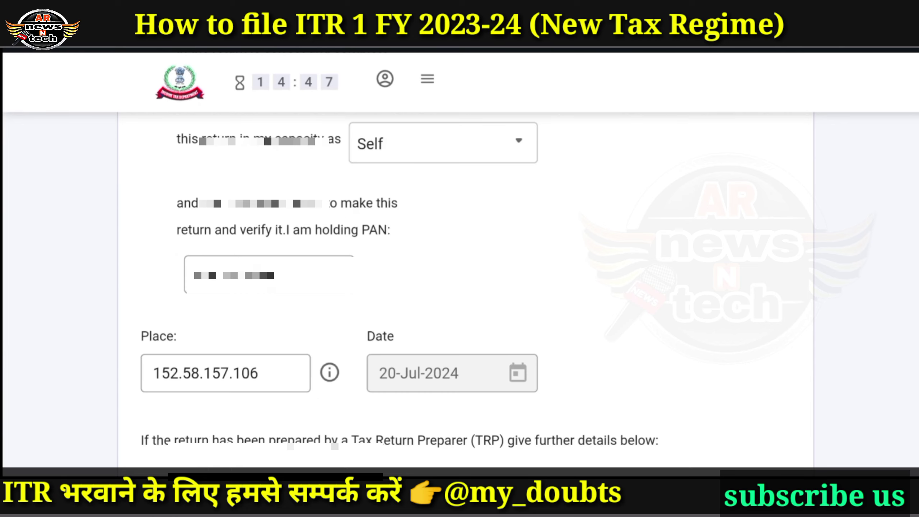